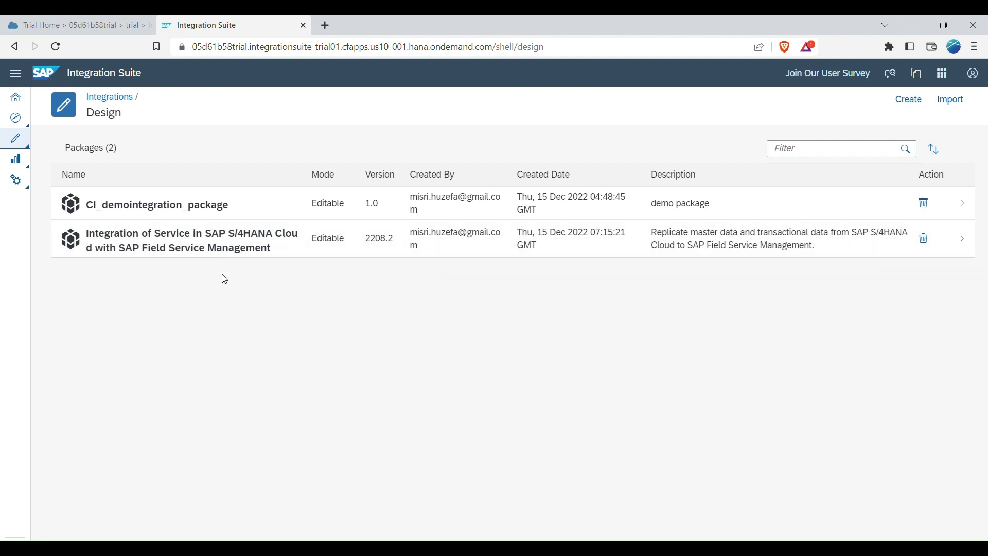
left_click(194, 253)
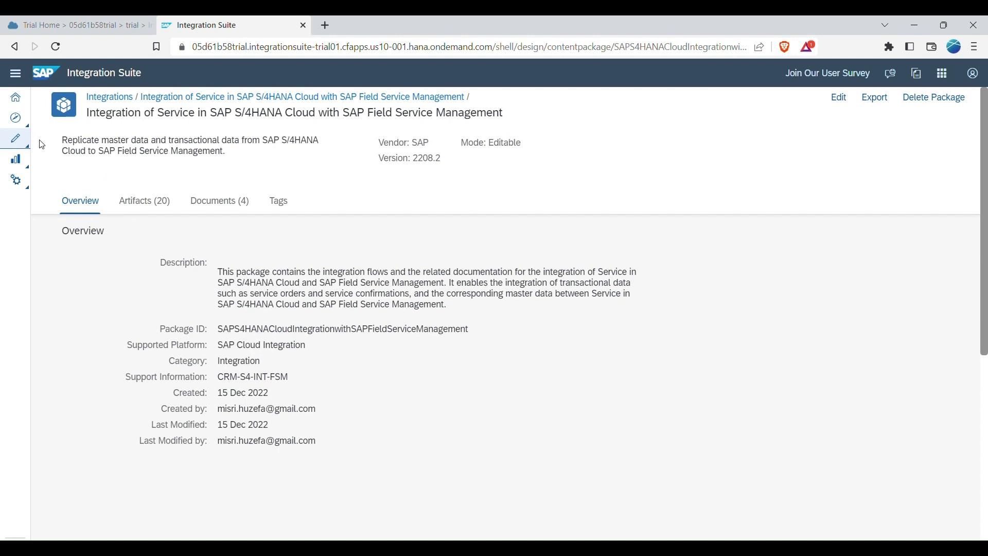
left_click(21, 140)
left_click(60, 159)
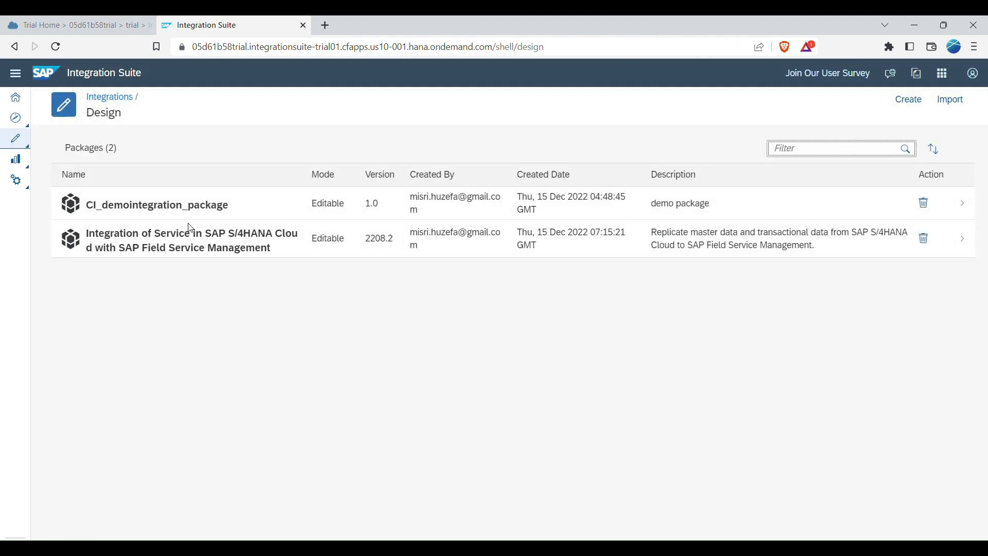
Step: Open the Hello World integration flow from the artifacts of CI_demointegration_package
left_click(169, 215)
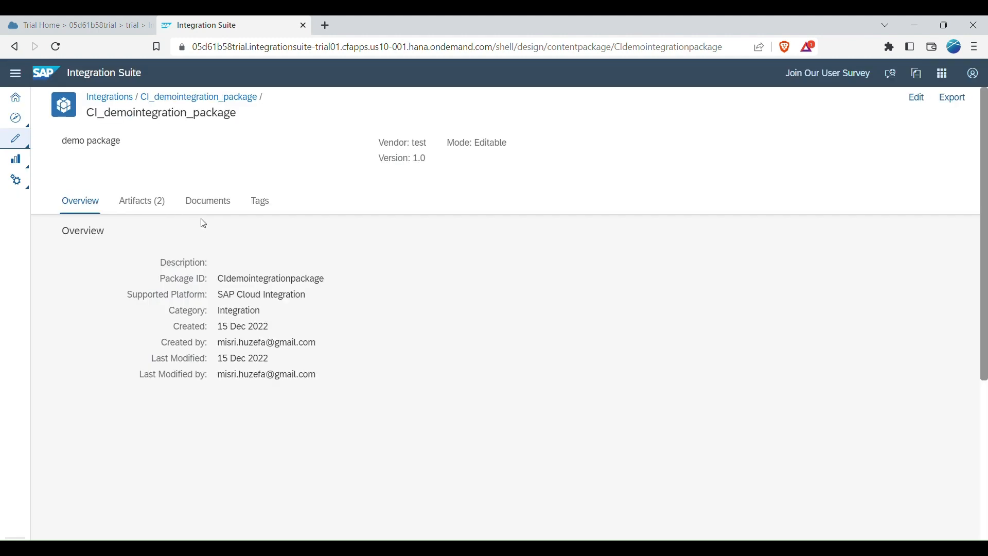
left_click(155, 203)
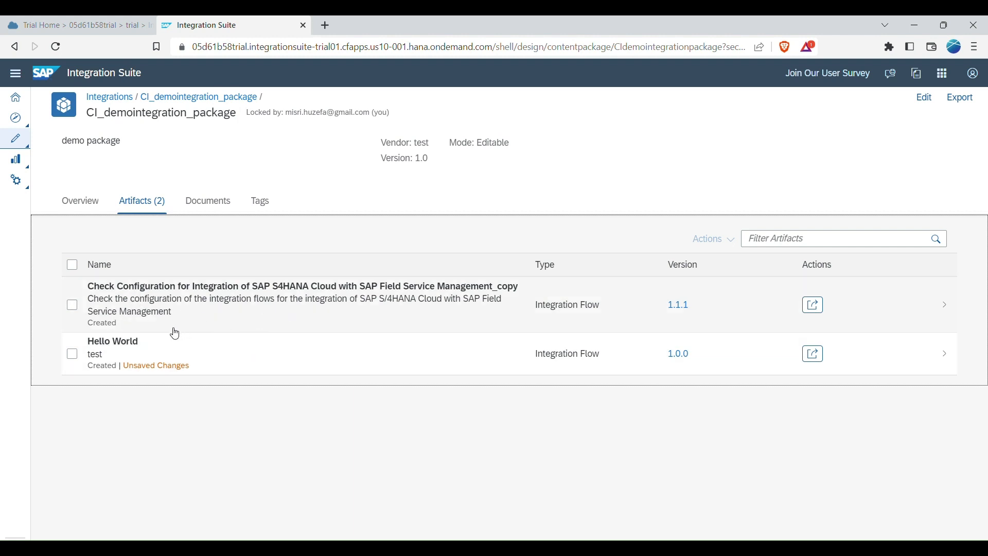
left_click(127, 350)
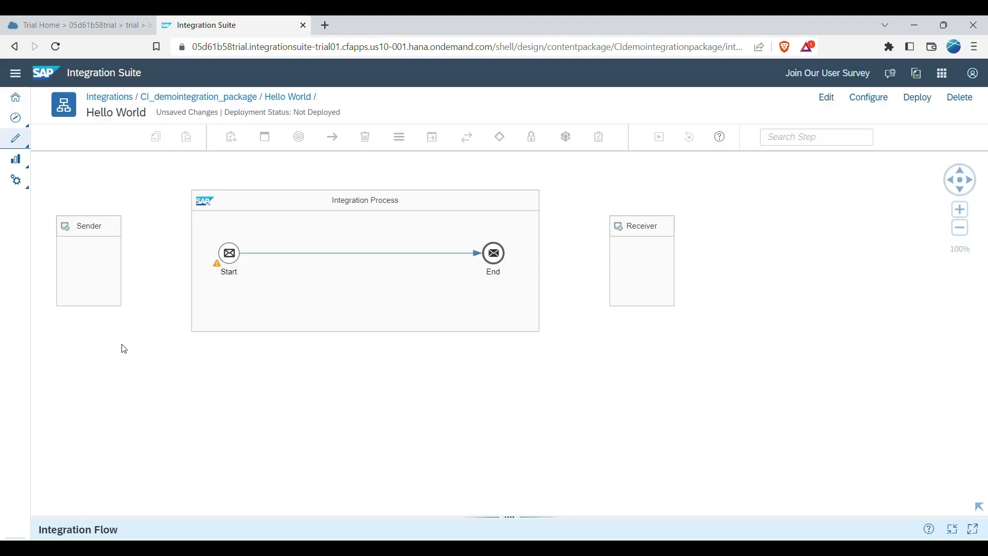
Step: Put the Hello World integration flow into edit mode and recover its unsaved changes
left_click(102, 252)
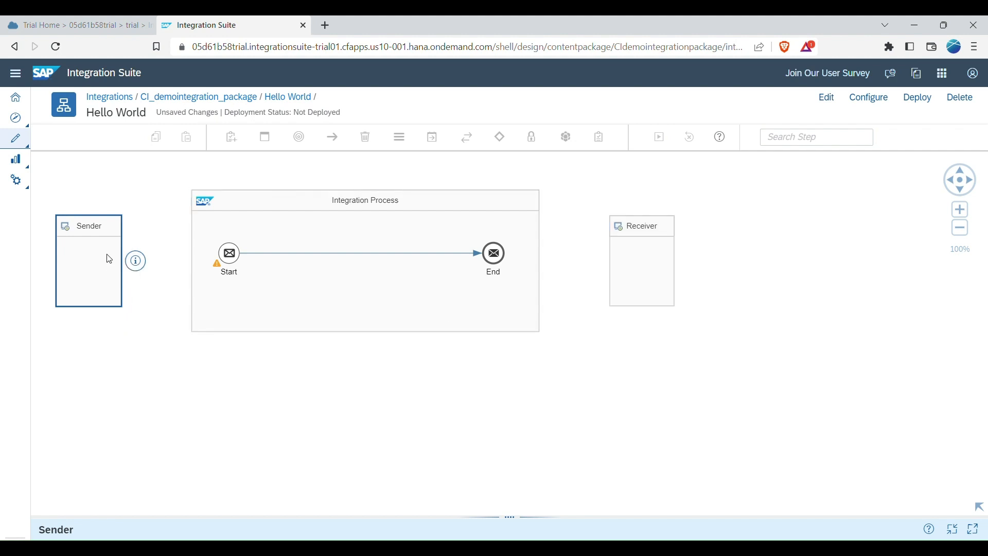
left_click(825, 103)
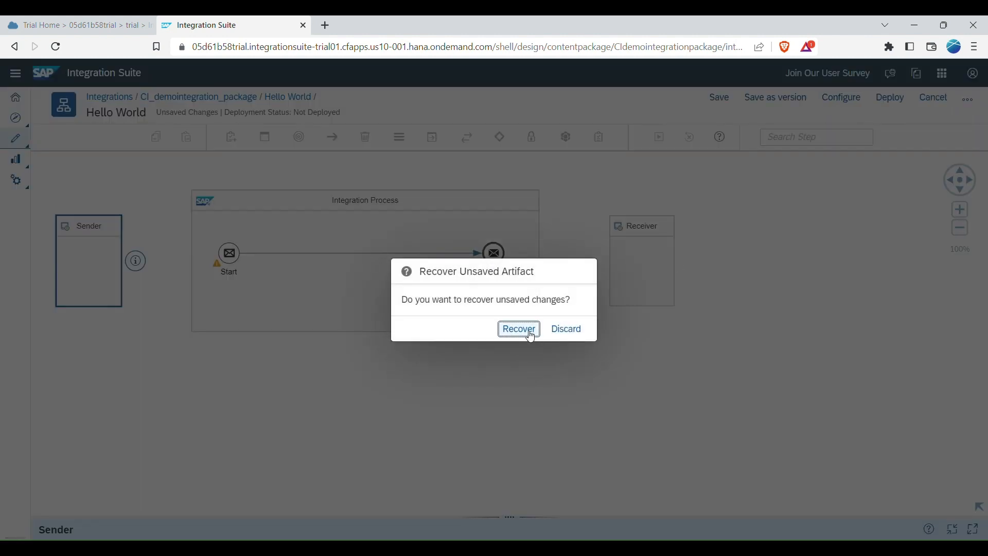
left_click(519, 329)
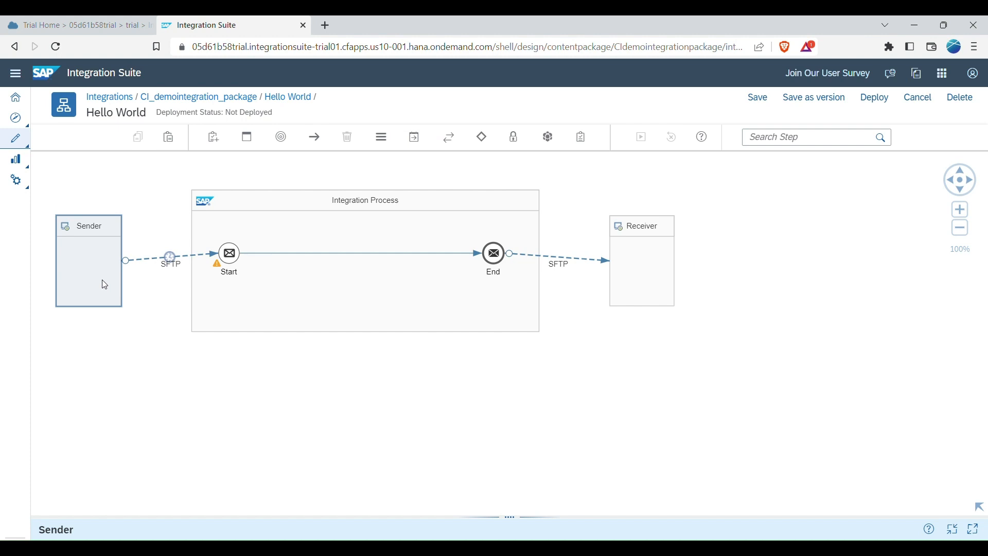
Step: Delete the SFTP connections between Sender and Start and between End and Receiver
left_click(157, 262)
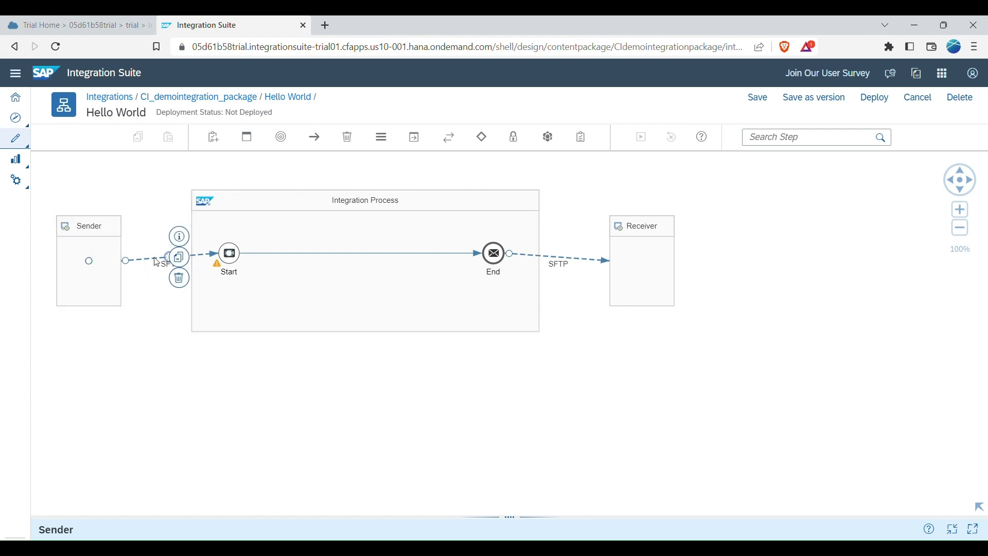
left_click(179, 278)
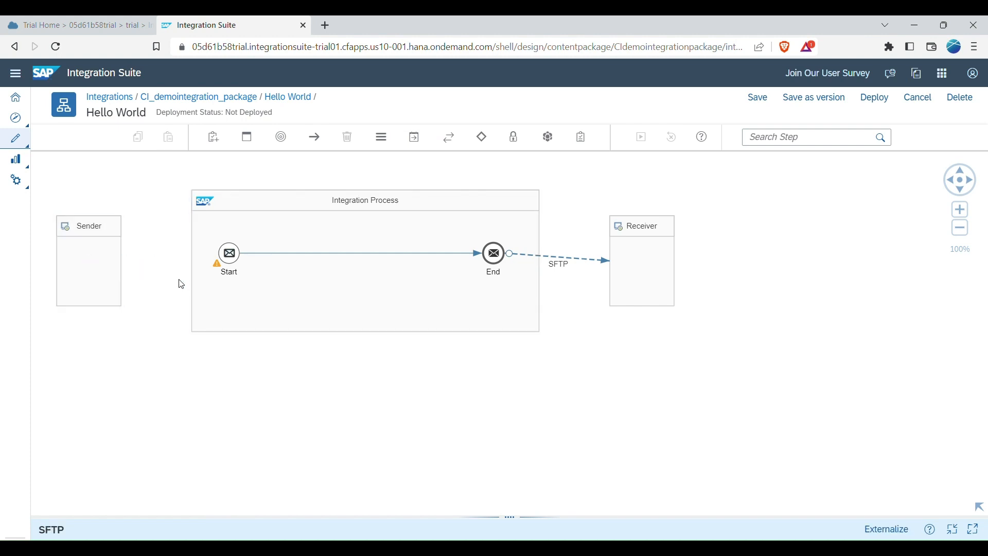
left_click(86, 250)
left_click(566, 255)
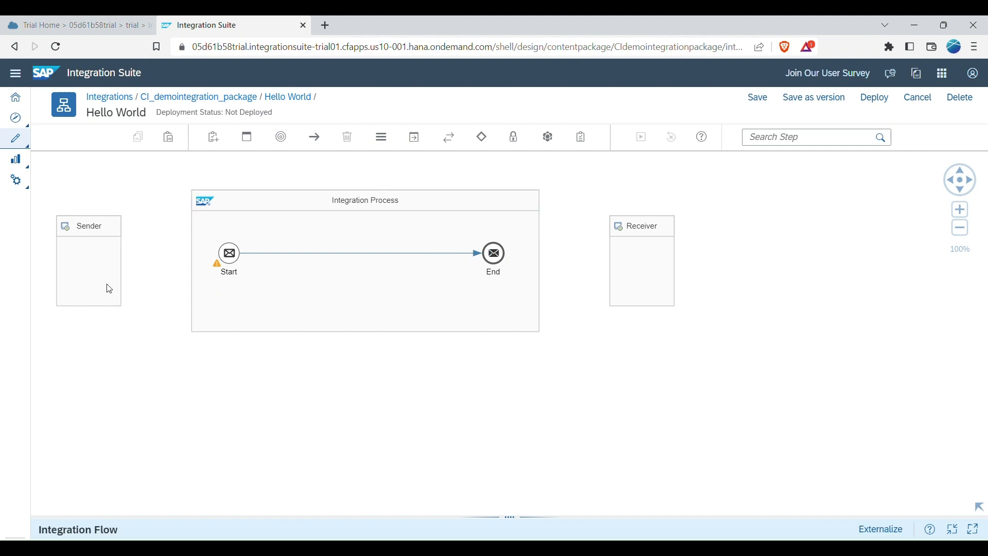
Step: Connect the Sender to the Start event using the SFTP adapter type
left_click(100, 254)
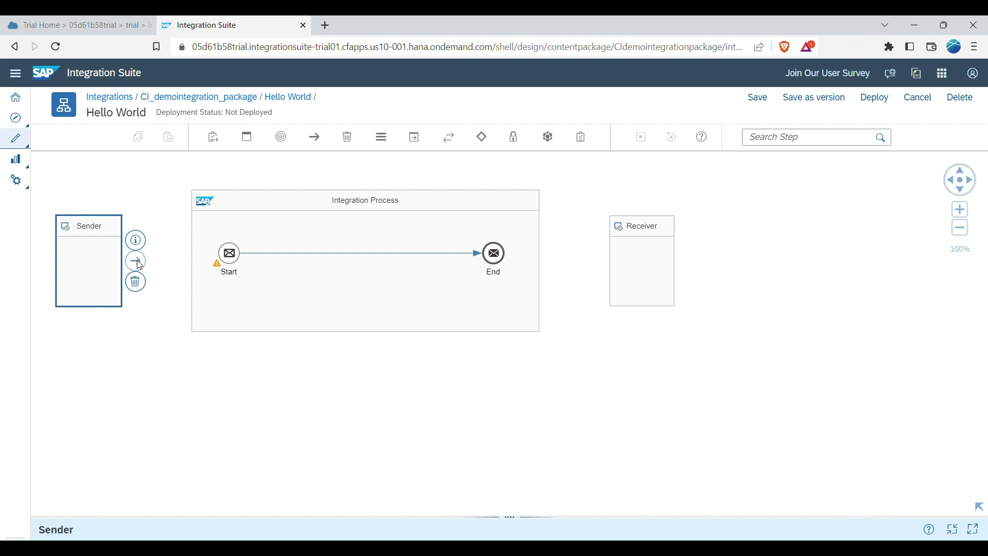
left_click_drag(139, 265, 229, 254)
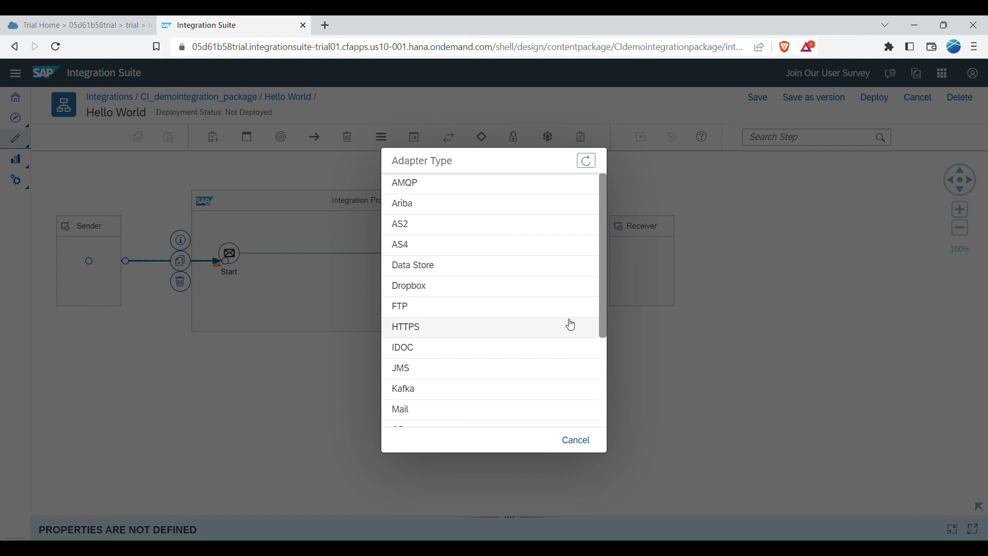
scroll(569, 326, "down", 2)
scroll(557, 337, "up", 2)
scroll(491, 221, "down", 3)
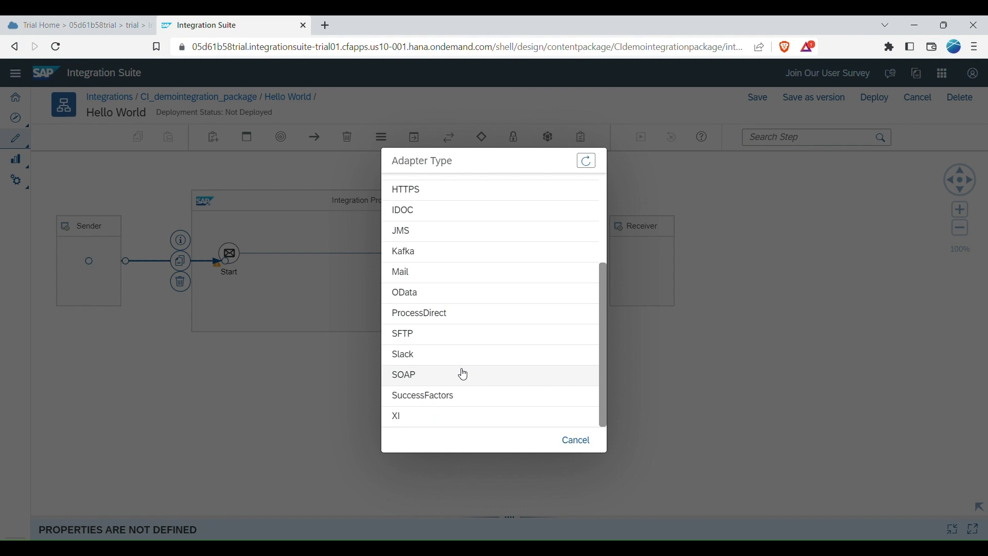
left_click(443, 333)
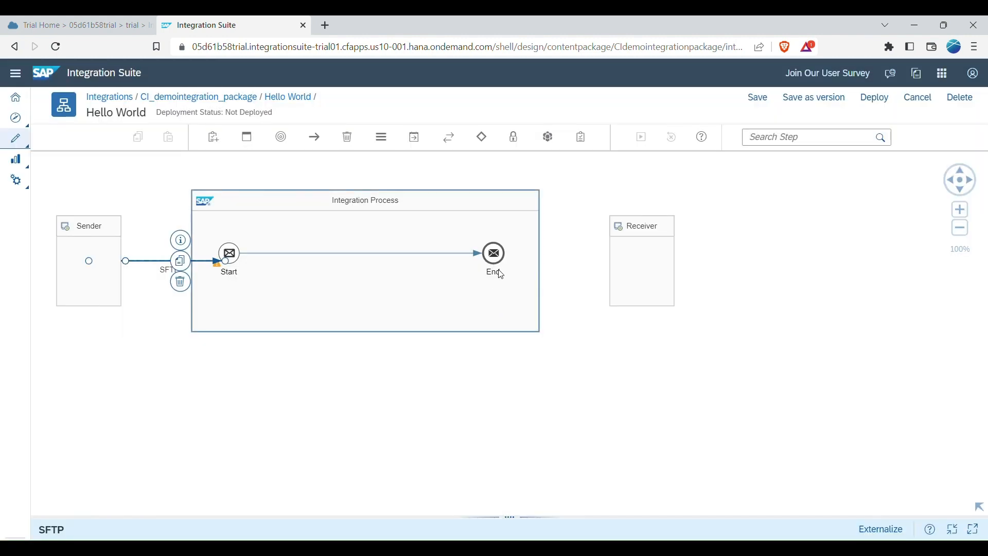
Step: Connect the End event to the Receiver using the SFTP adapter type
left_click(501, 257)
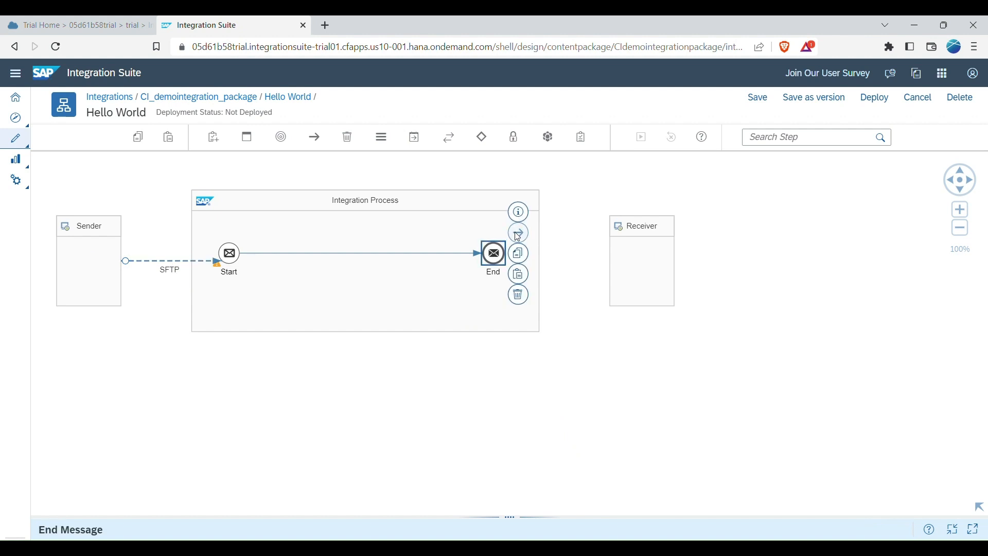
left_click_drag(519, 235, 619, 260)
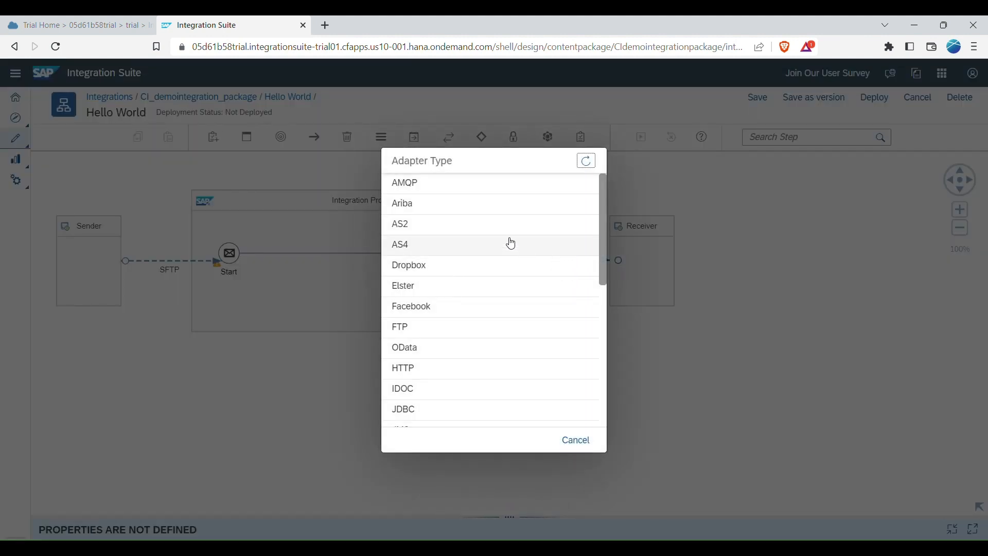
scroll(506, 376, "down", 6)
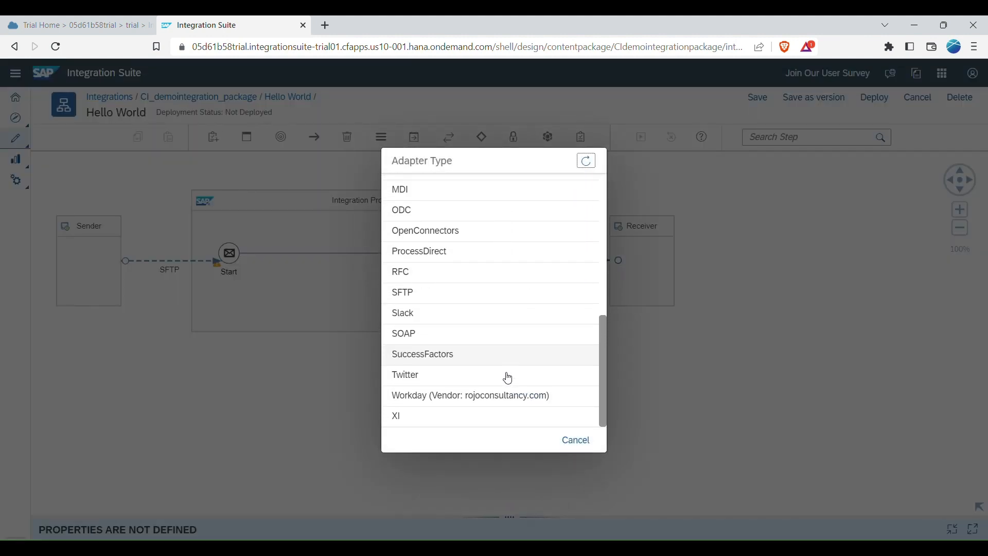
scroll(508, 366, "up", 6)
scroll(527, 245, "down", 6)
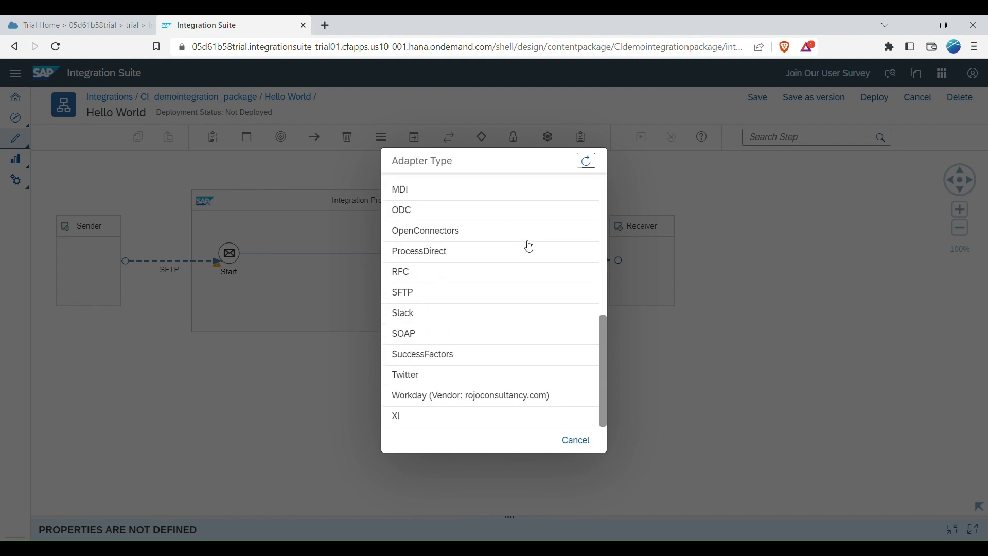
left_click(445, 298)
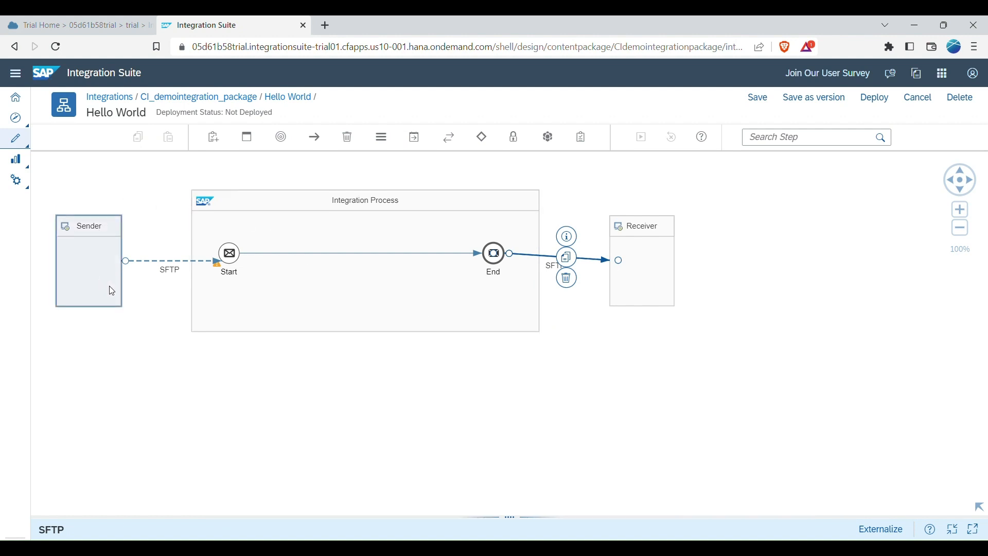
Step: Review the participant, process and event elements that can be added to the integration flow
left_click(219, 143)
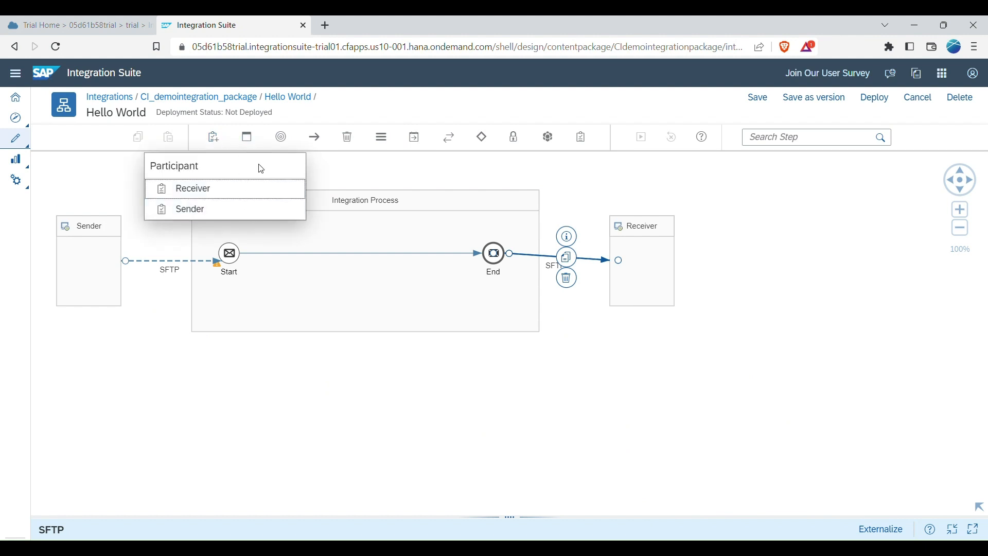
left_click(255, 144)
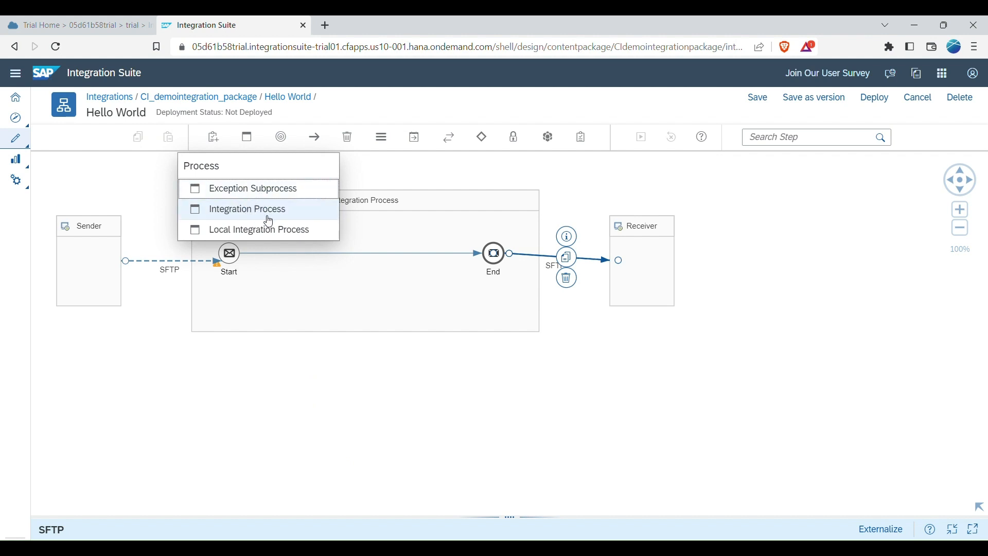
left_click(248, 138)
left_click(247, 138)
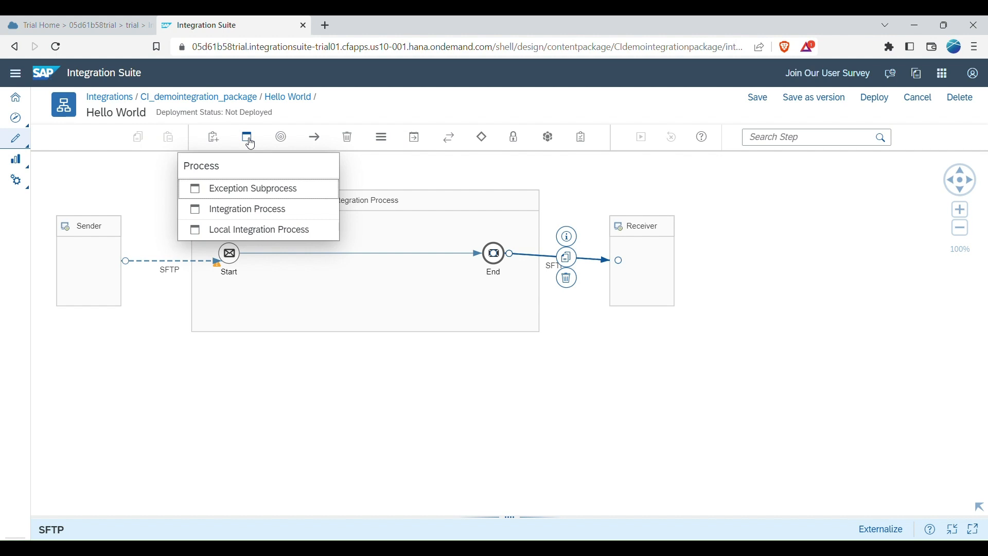
left_click(287, 142)
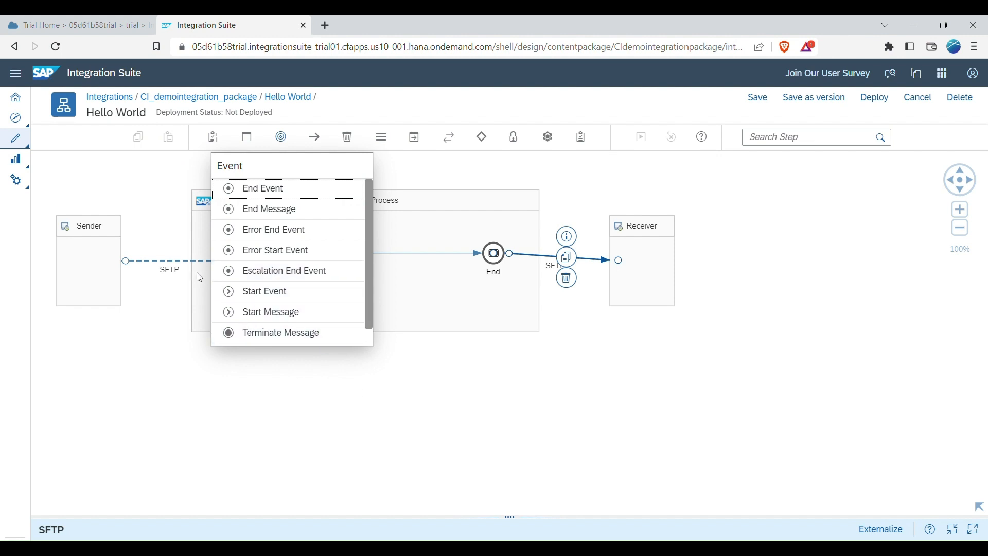
left_click(579, 343)
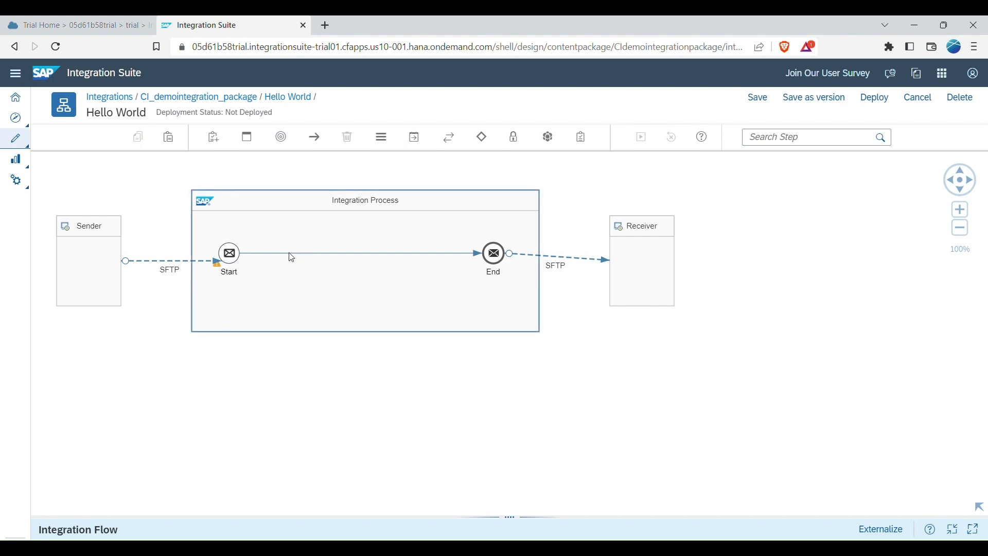
Step: Examine the transformation, mapping and routing flow steps that can be added after the Start event
left_click(230, 254)
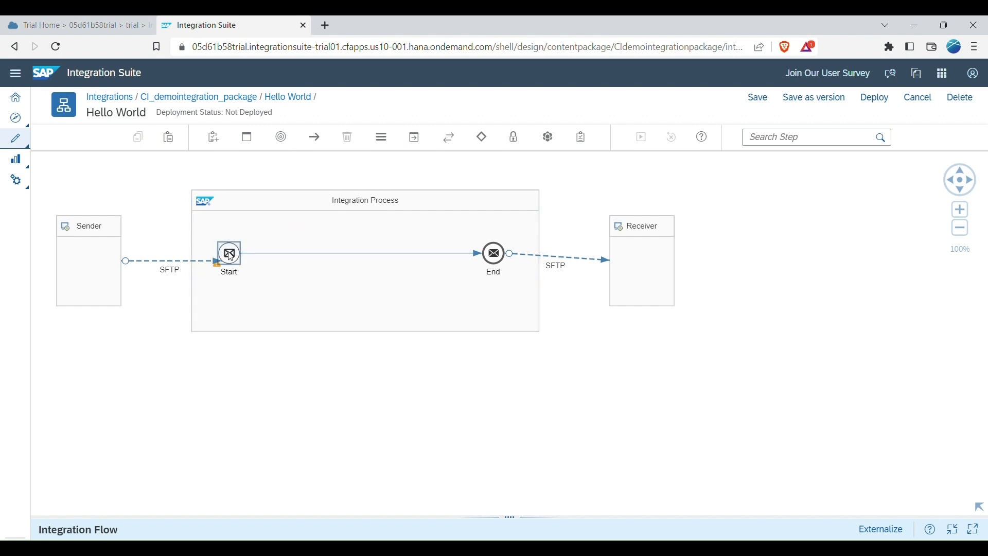
left_click(254, 222)
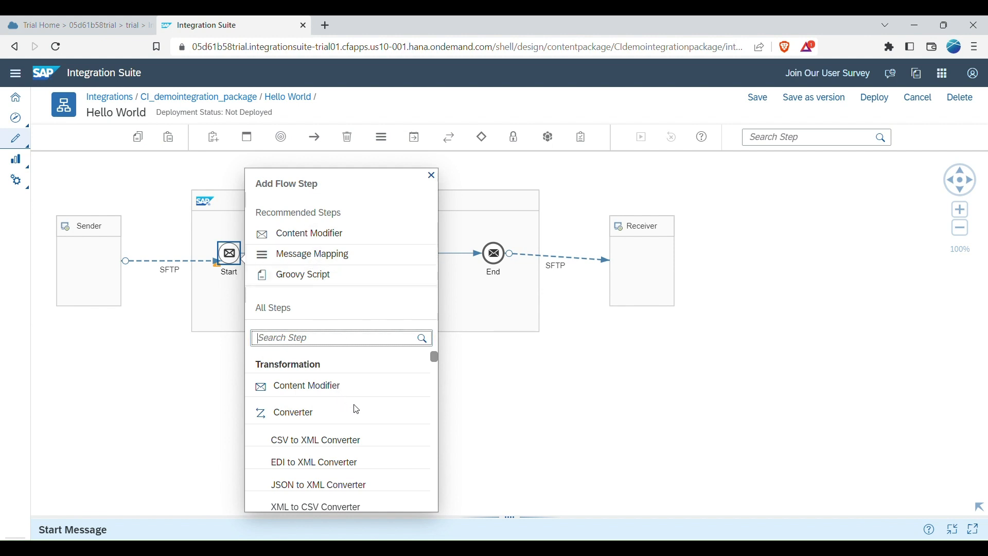
scroll(355, 408, "down", 5)
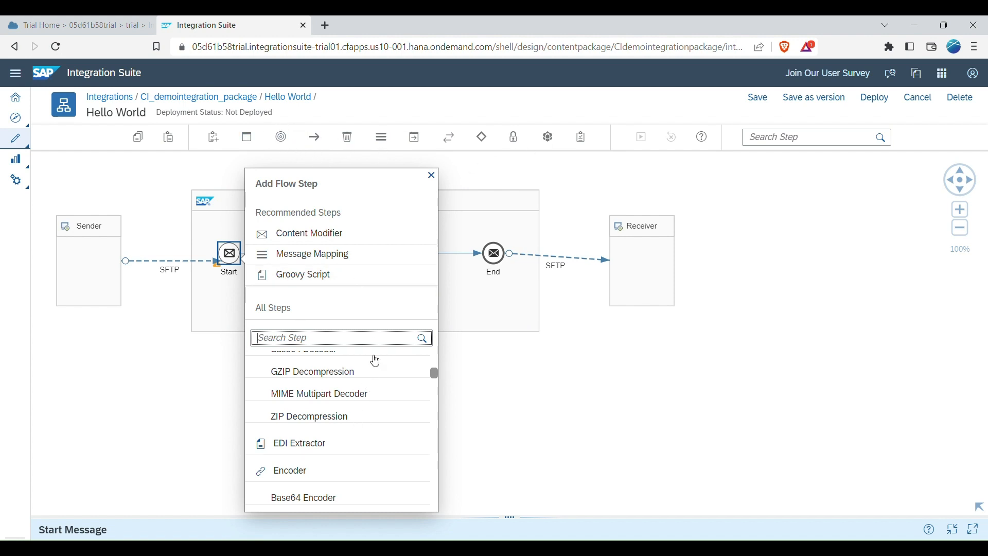
scroll(375, 357, "up", 5)
scroll(367, 382, "down", 6)
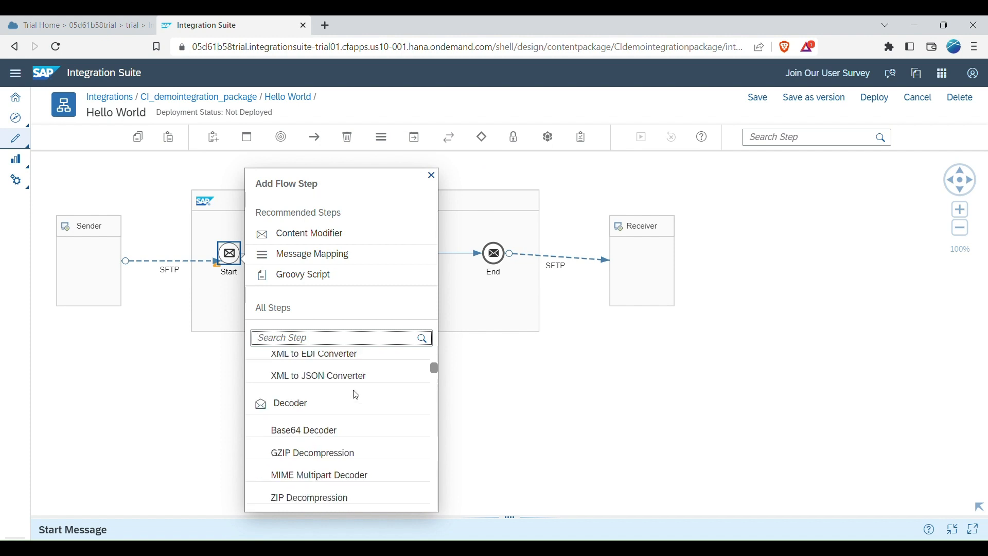
scroll(330, 438, "down", 8)
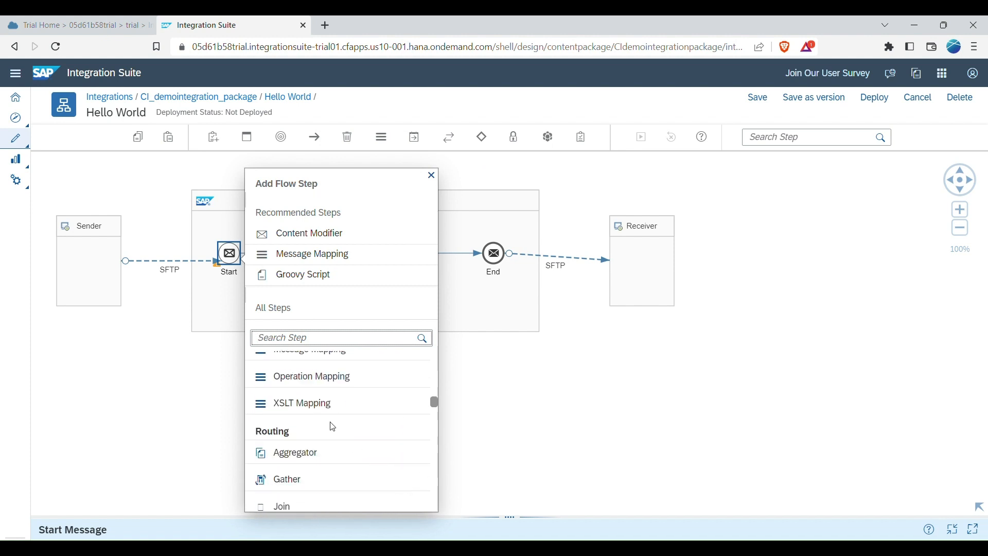
scroll(340, 437, "up", 2)
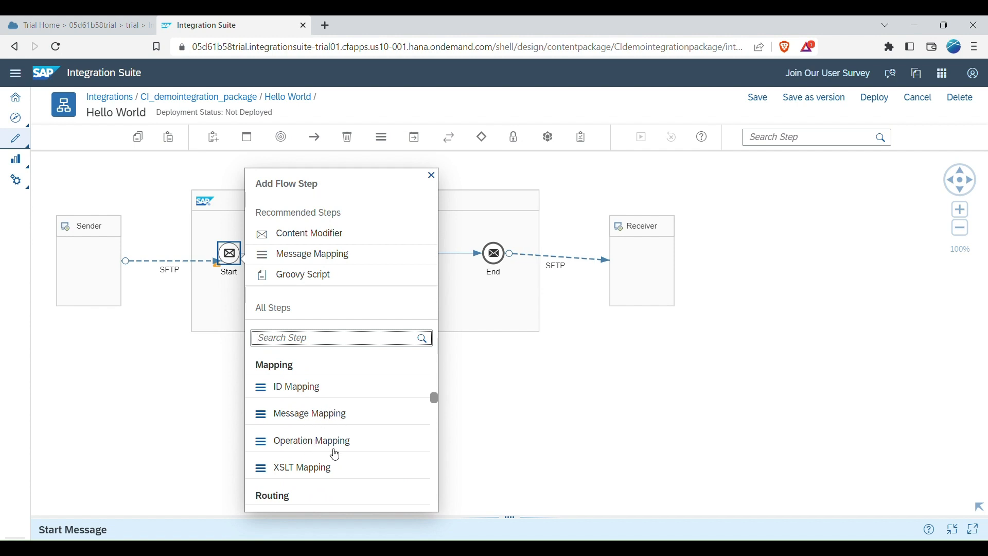
scroll(339, 448, "down", 3)
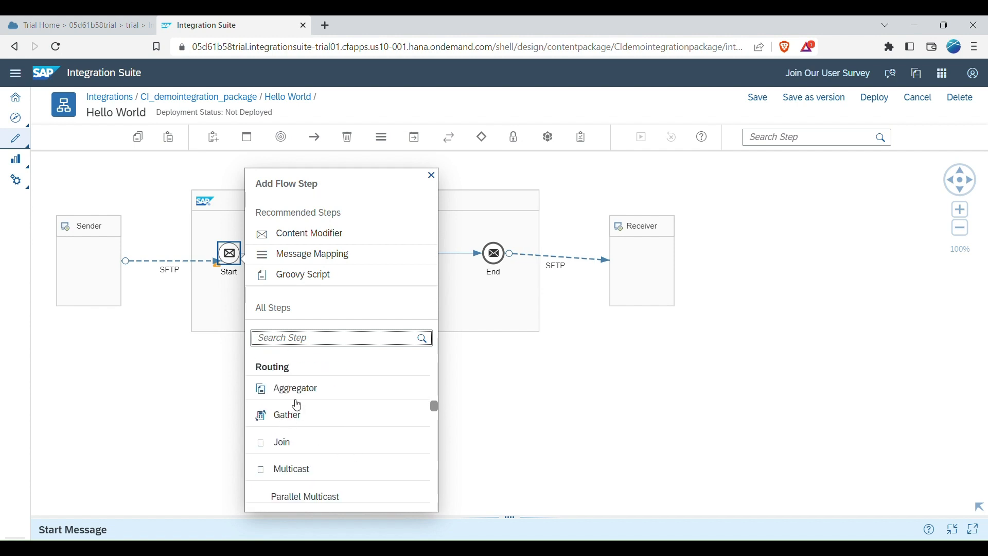
scroll(340, 415, "down", 2)
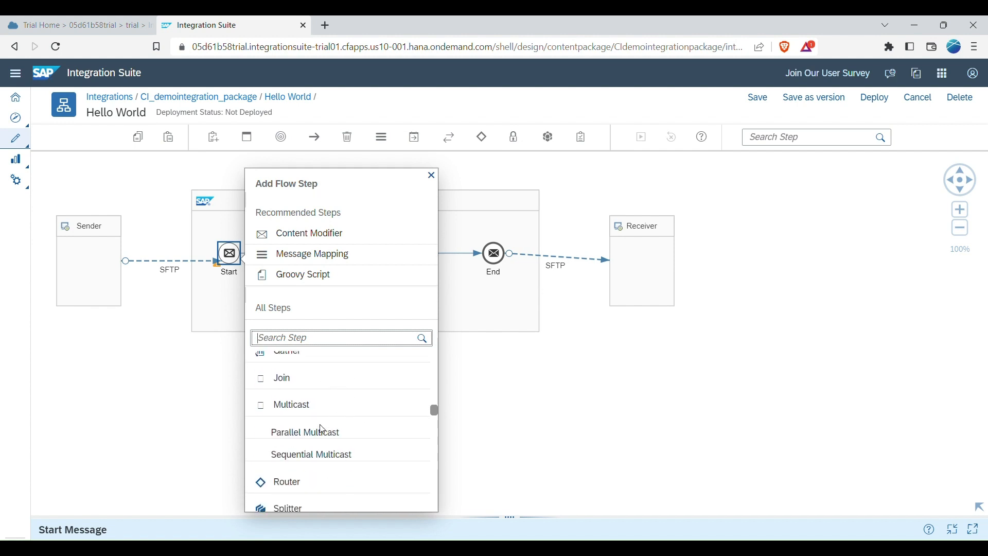
scroll(322, 450, "down", 2)
scroll(309, 446, "down", 2)
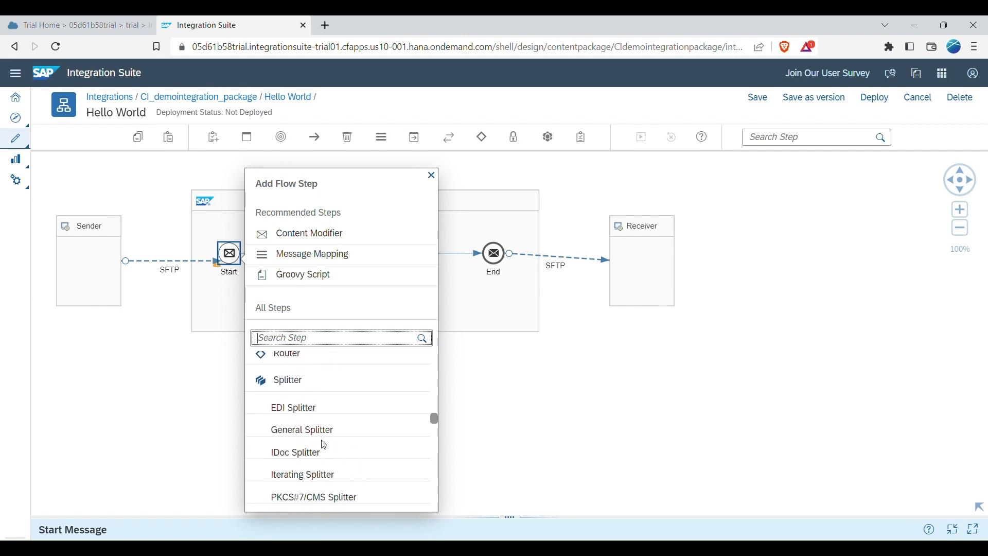
Step: Examine the security, persistence, validator, participant, call and process entries available as flow steps after the Start event
scroll(330, 445, "down", 3)
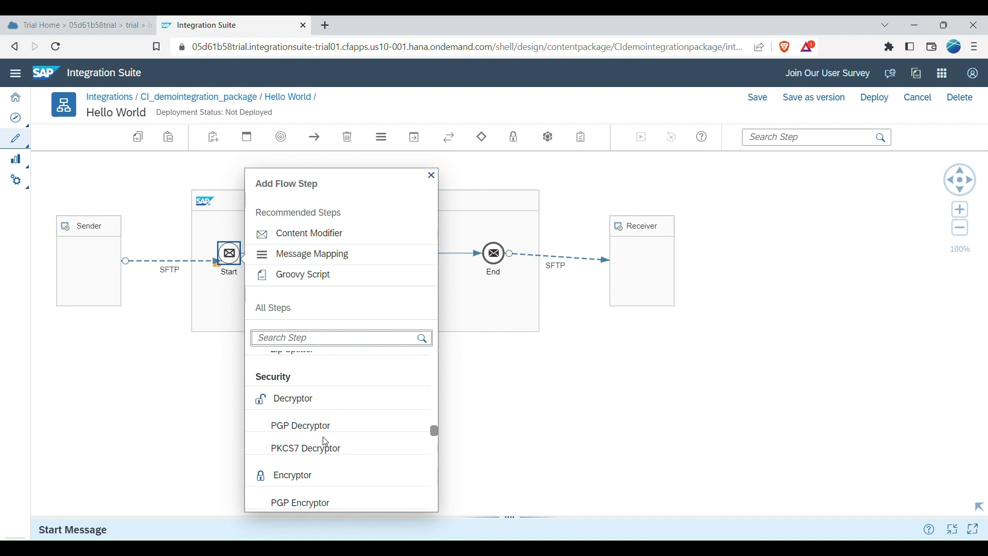
scroll(329, 459, "down", 3)
scroll(330, 462, "down", 3)
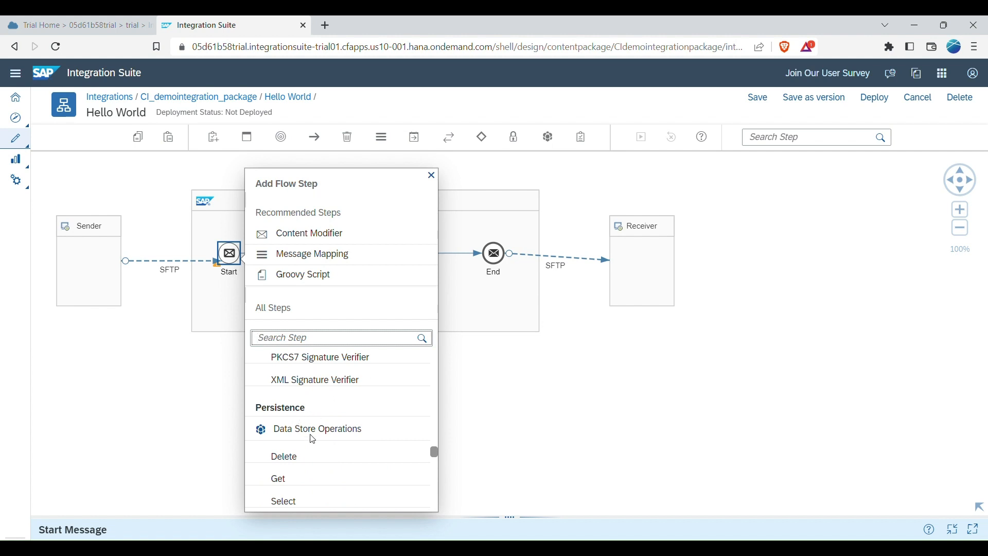
scroll(320, 447, "down", 1)
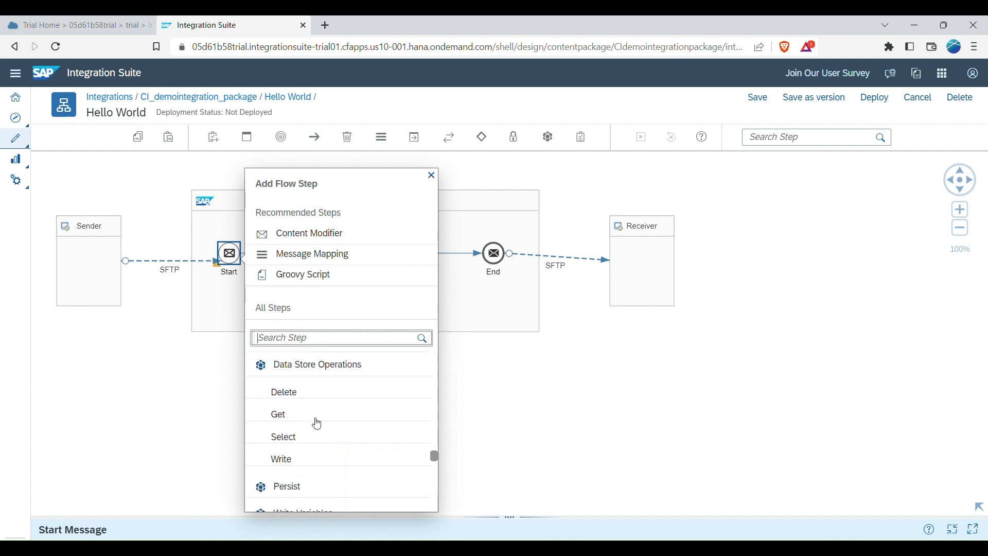
scroll(317, 423, "down", 1)
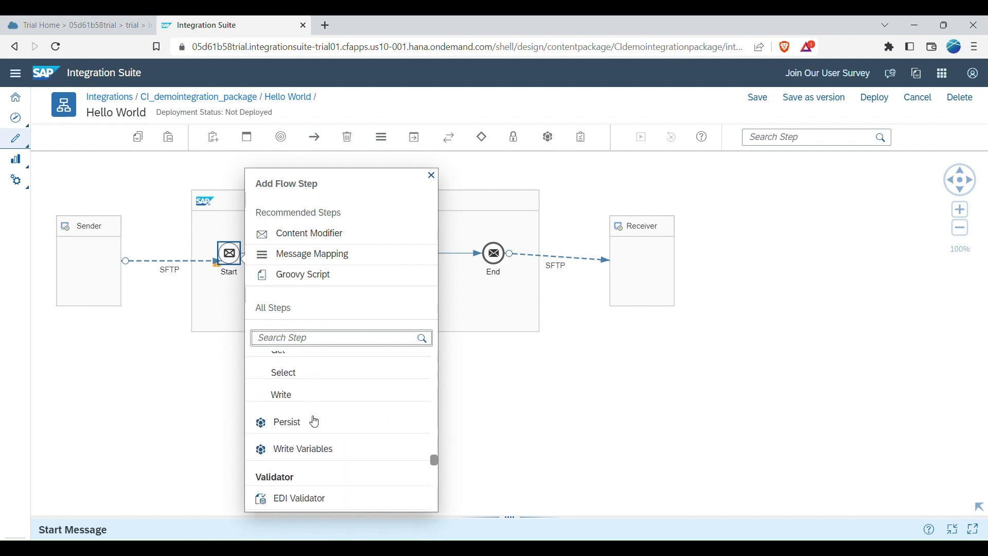
scroll(315, 421, "down", 1)
scroll(342, 457, "down", 1)
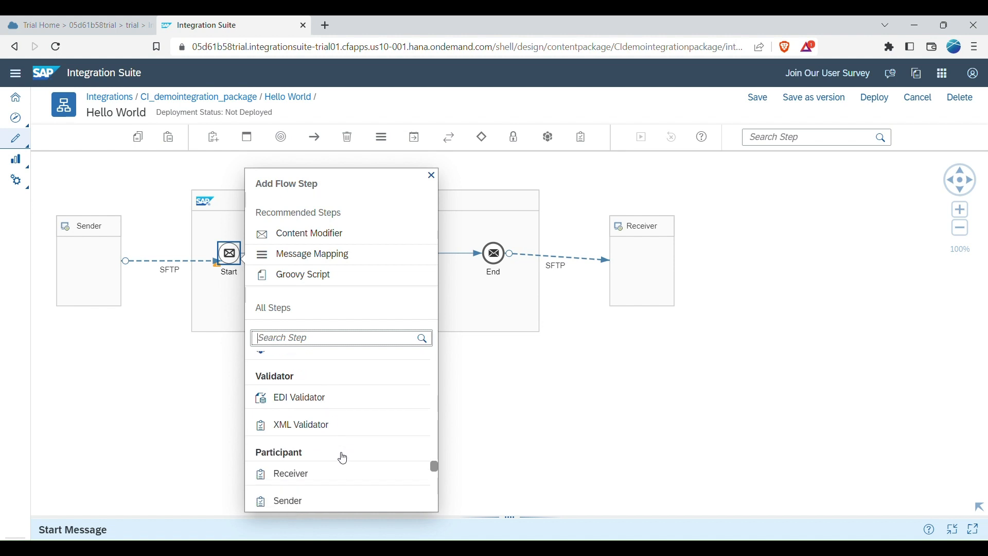
scroll(343, 457, "down", 1)
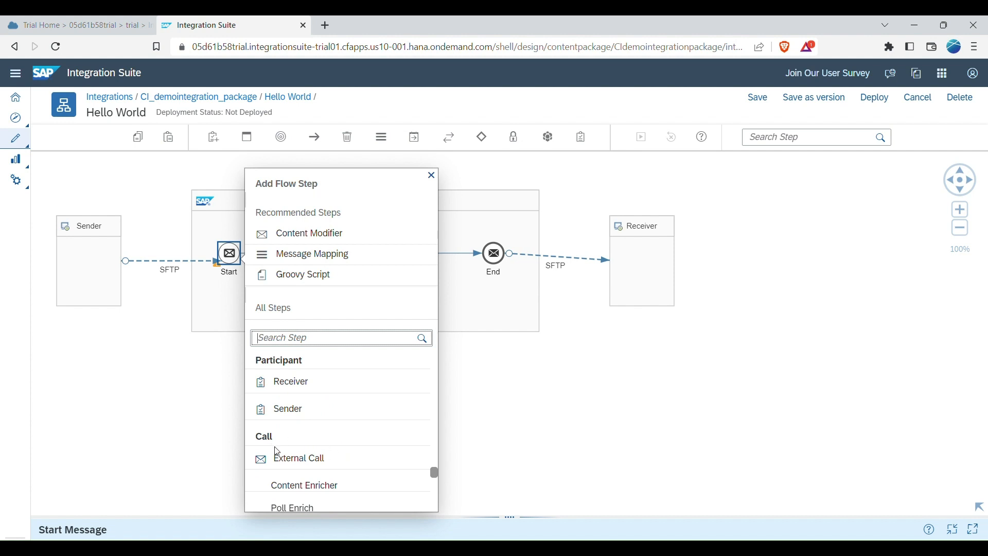
scroll(278, 451, "down", 3)
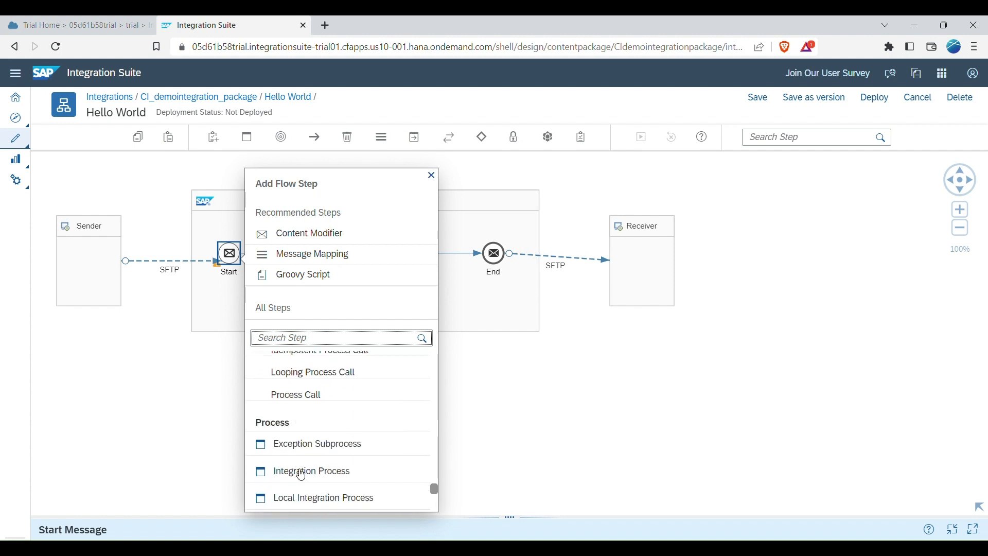
Step: Add a CSV to XML Converter after the Start event and show its processing properties
scroll(301, 475, "up", 8)
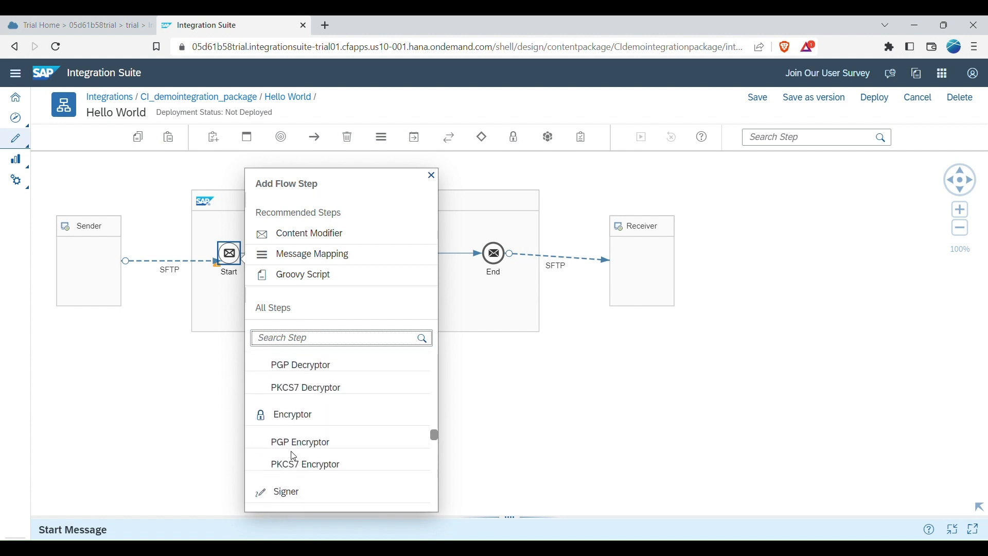
scroll(294, 456, "up", 10)
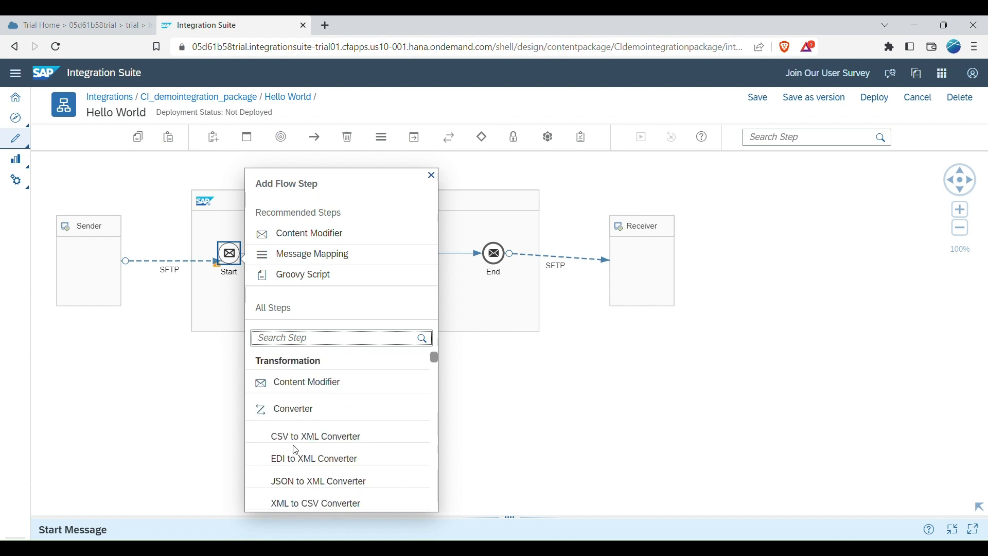
scroll(298, 446, "up", 1)
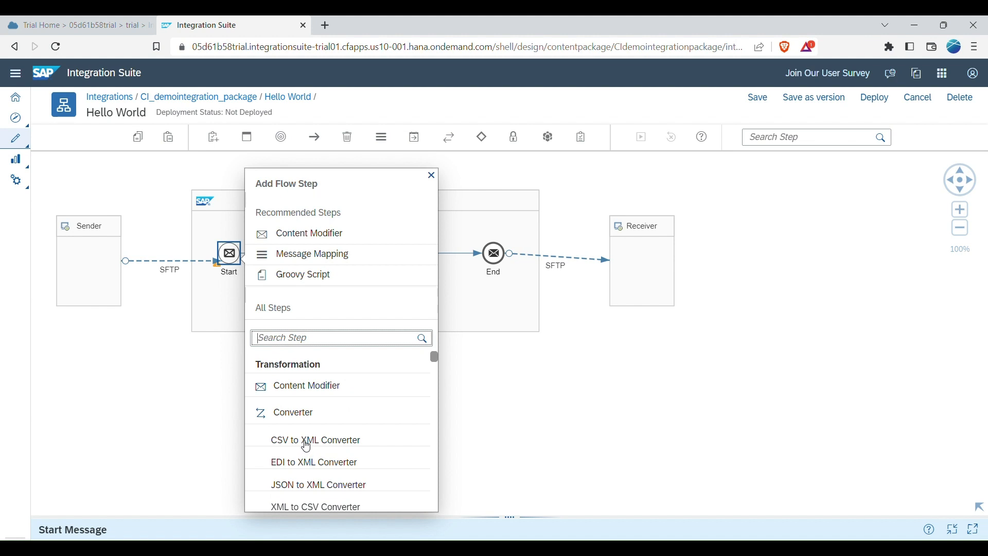
left_click(307, 445)
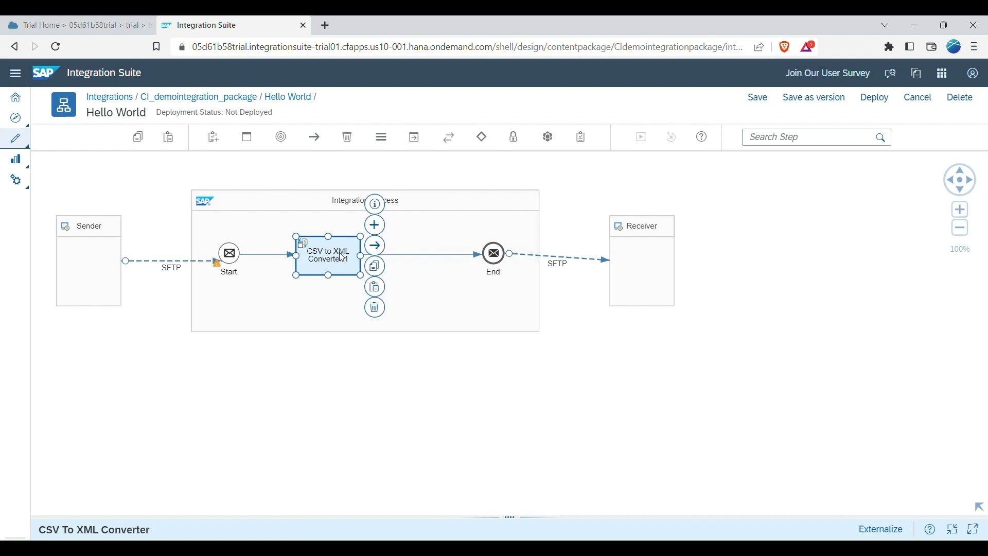
left_click_drag(309, 519, 309, 355)
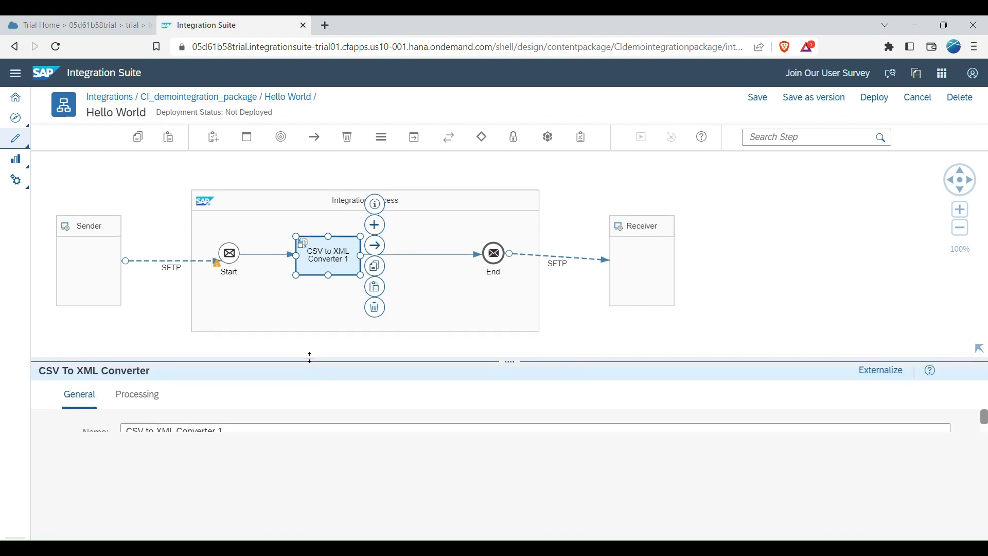
left_click(149, 389)
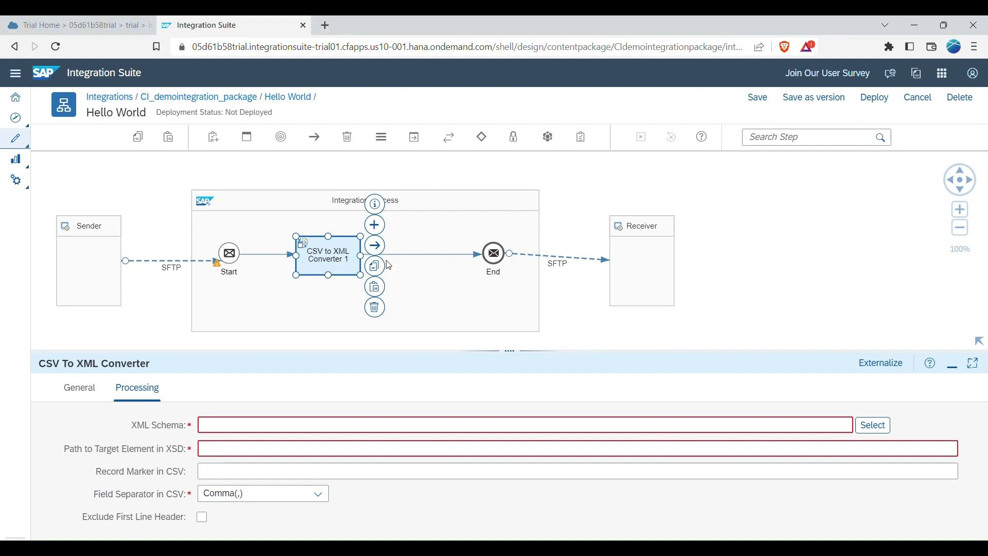
Step: Add the recommended Message Mapping step between the CSV to XML Converter and the End event
left_click(375, 233)
left_click(349, 257)
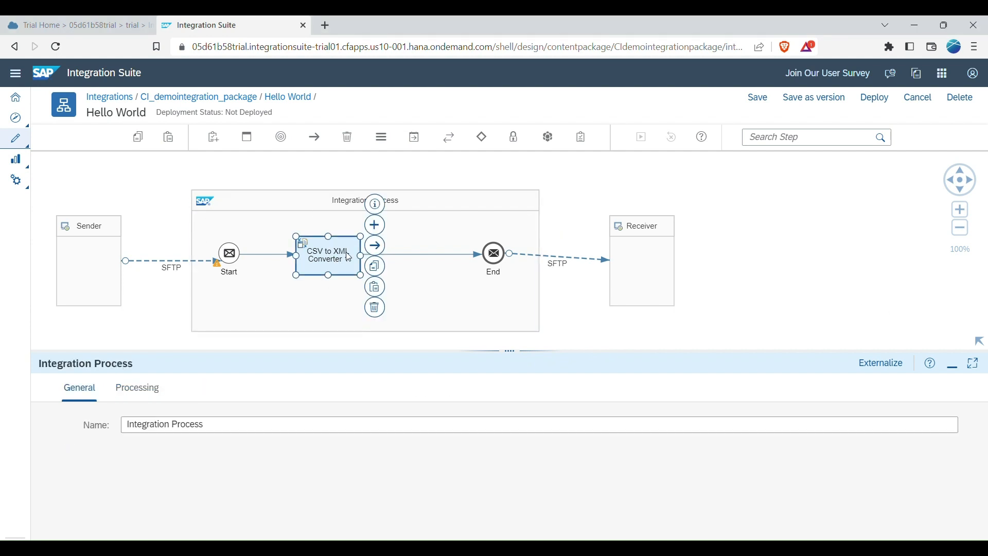
left_click(376, 226)
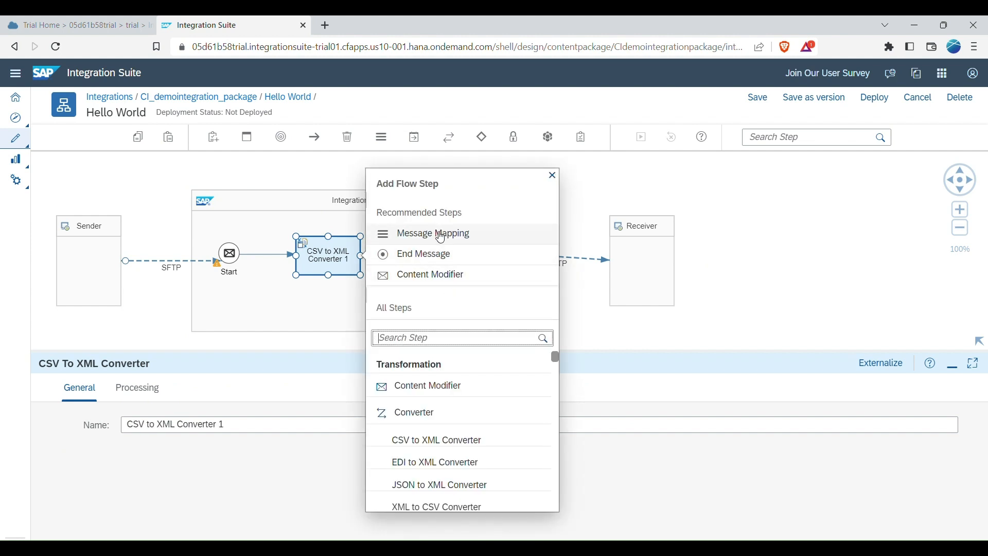
left_click(440, 234)
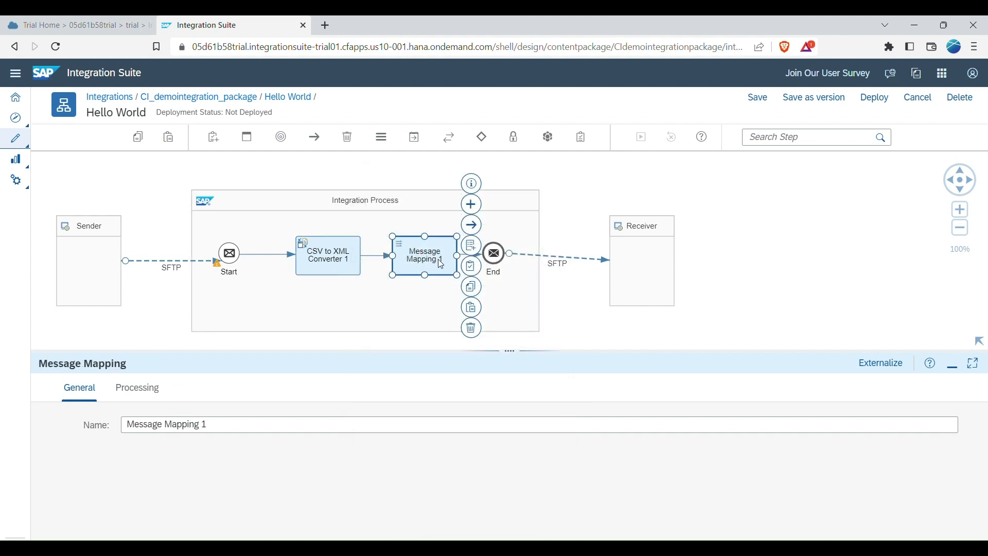
Step: Create a message mapping named stringValue for the new Message Mapping step
left_click(472, 247)
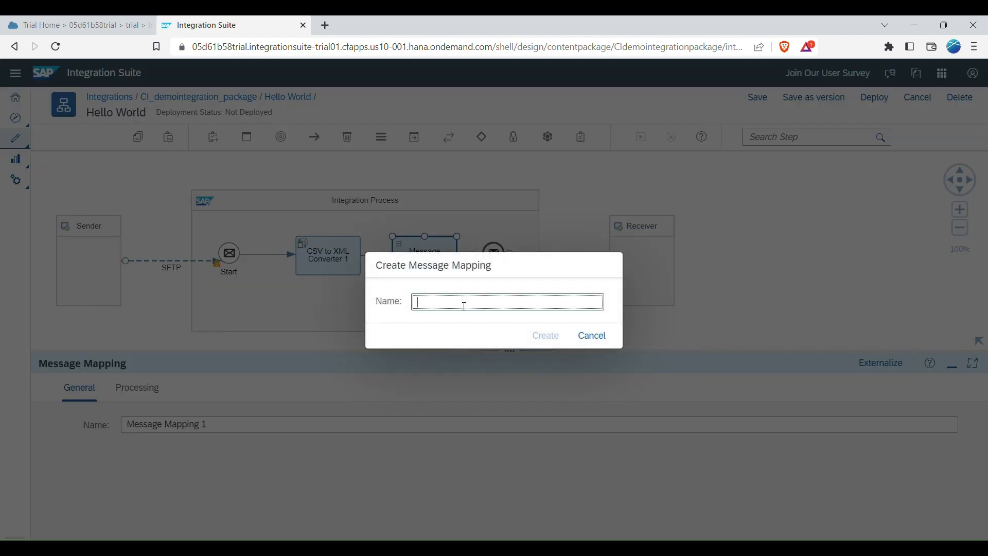
type("stringValue")
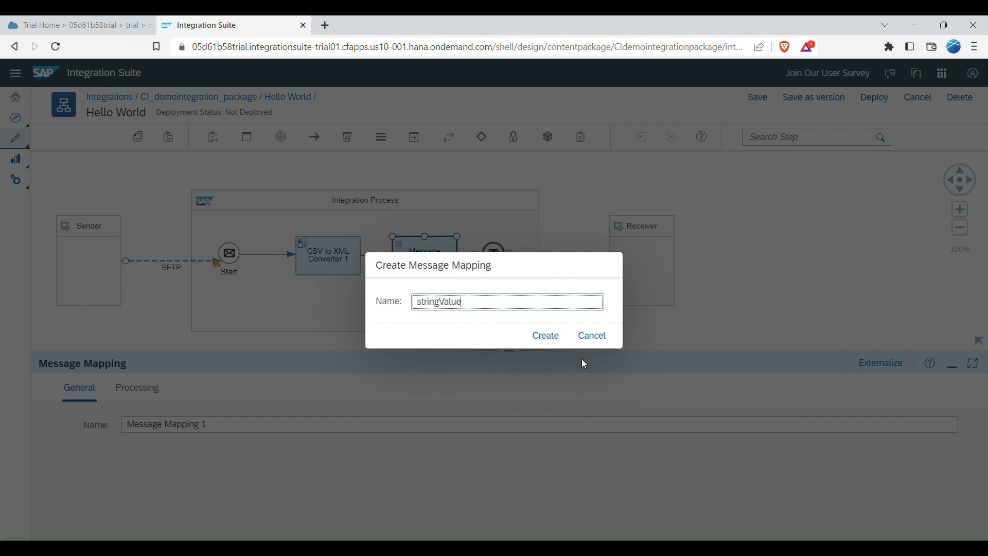
left_click(543, 335)
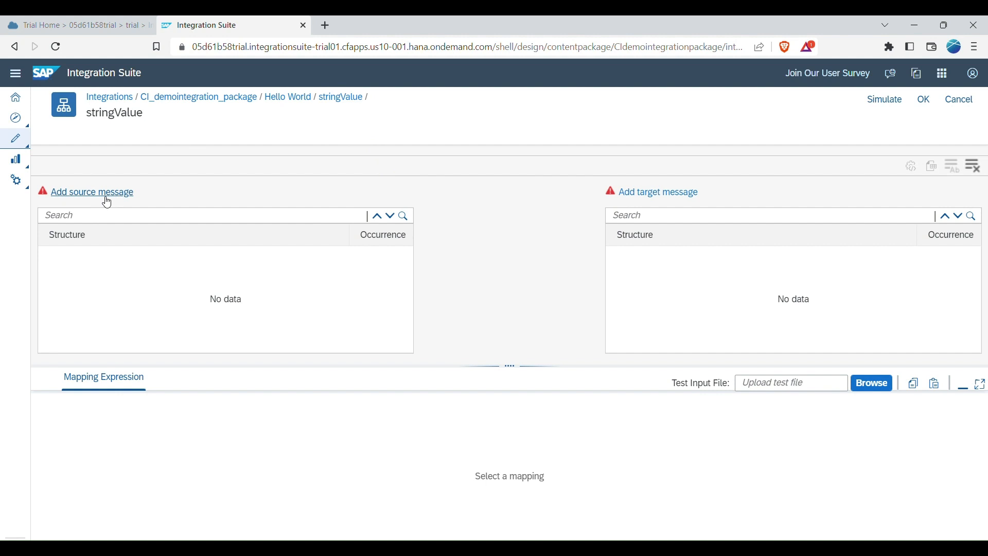
Step: Check which resources can be selected as the mapping's source message, and leave the selection without choosing one
left_click(73, 196)
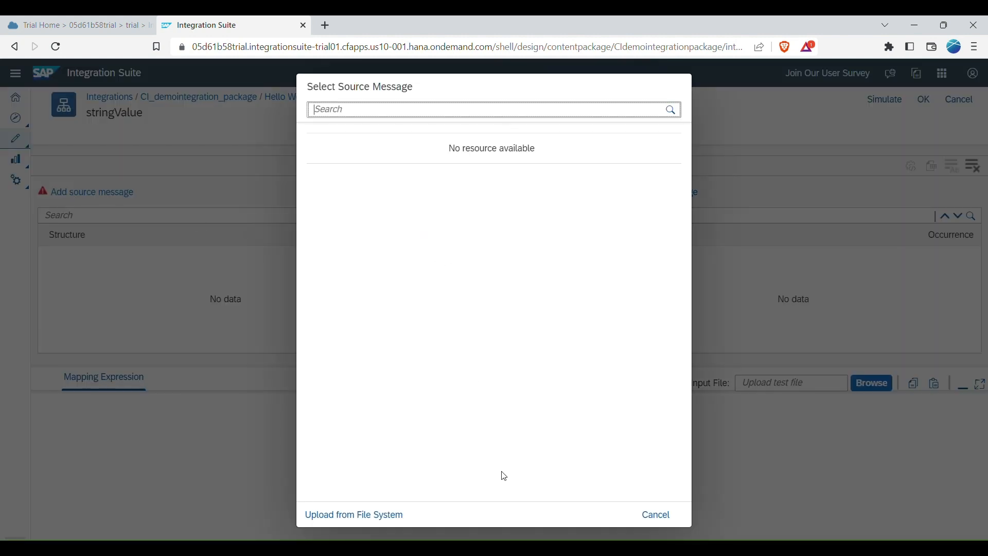
left_click(669, 518)
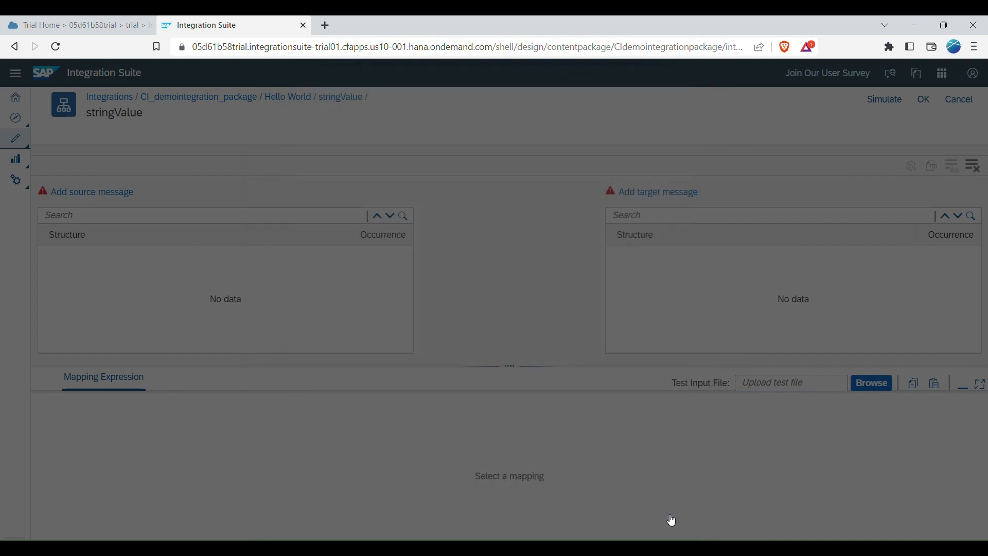